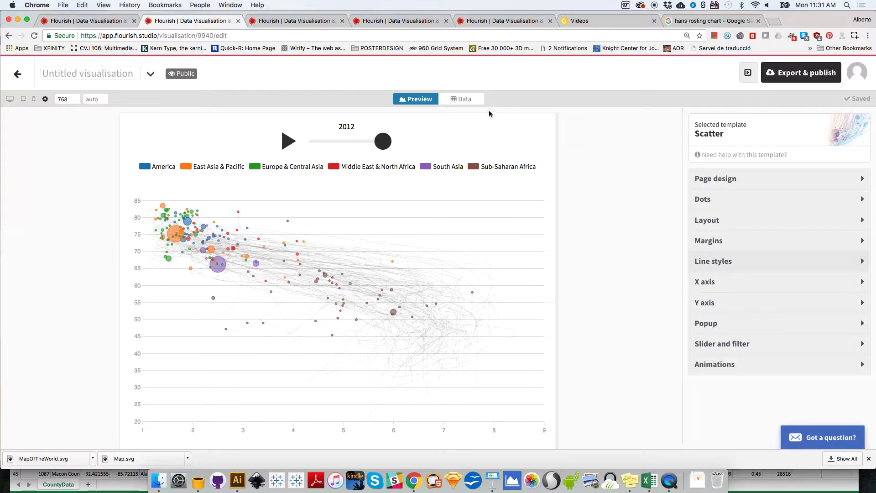
Show the Data sheet and locate the Grid of charts (facet) column binding
click(467, 99)
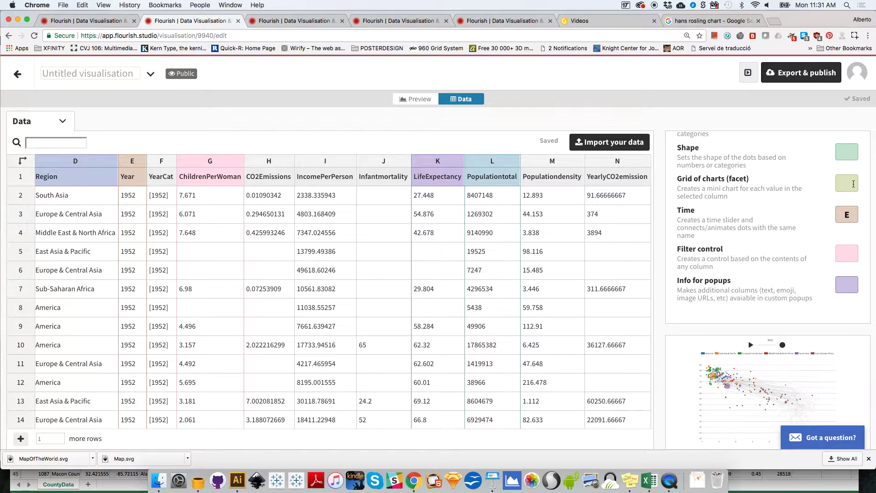
scroll(864, 192, up, 5)
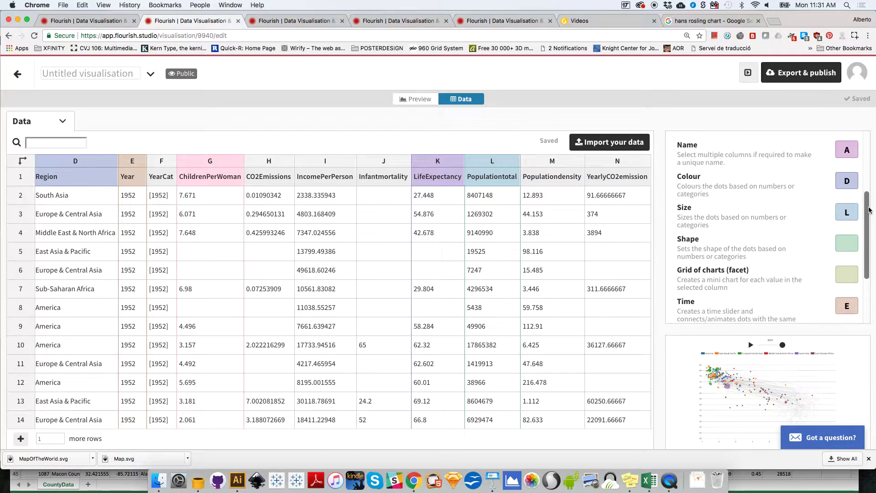
drag(867, 190, 864, 244)
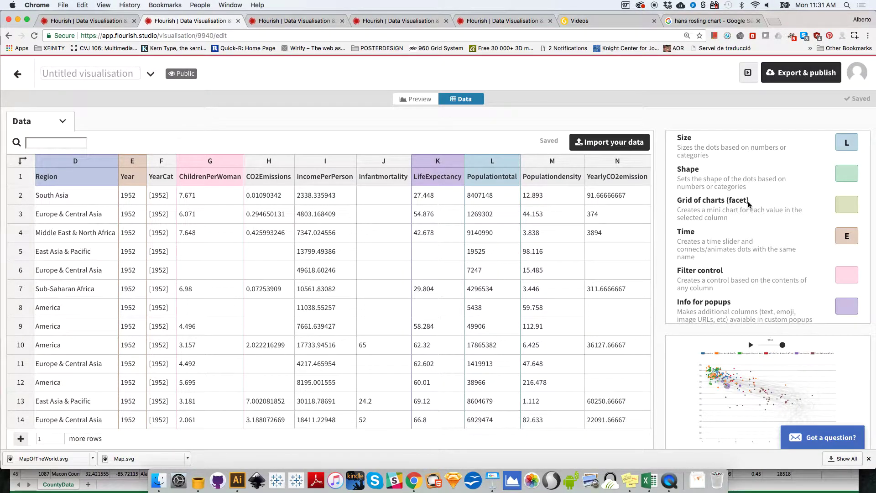
drag(678, 209, 732, 225)
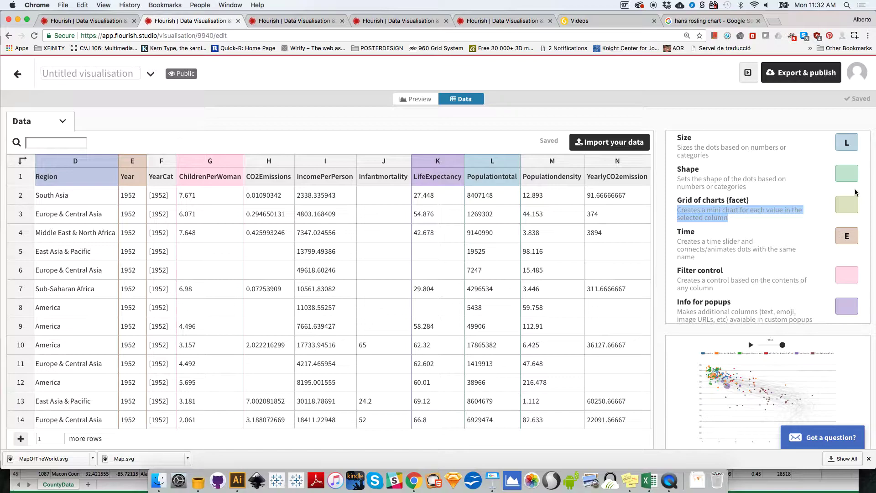
scroll(862, 257, up, 5)
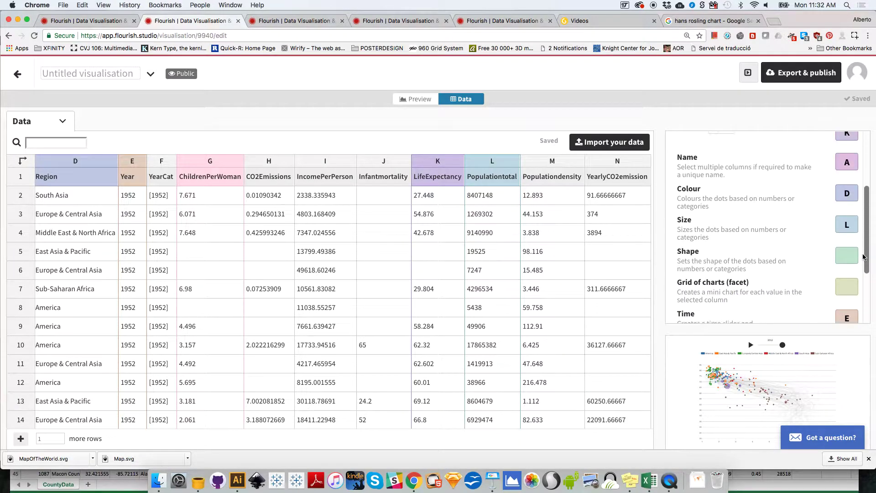
scroll(863, 257, up, 2)
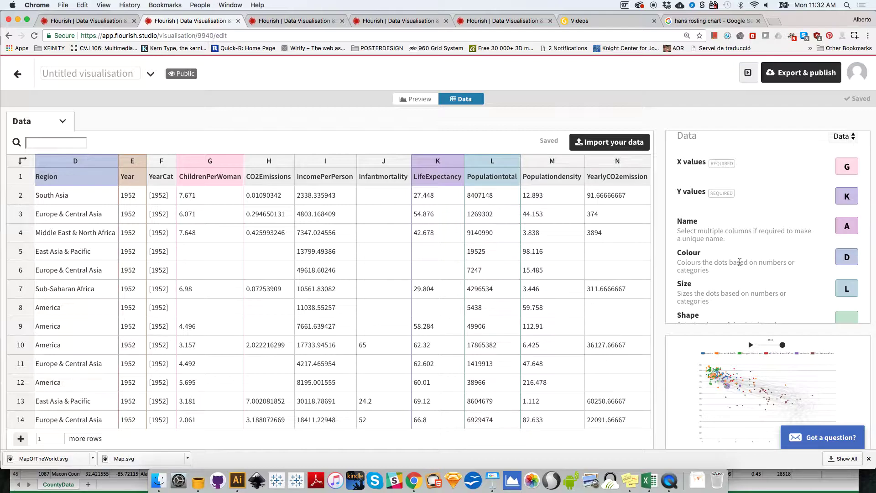
scroll(803, 262, down, 3)
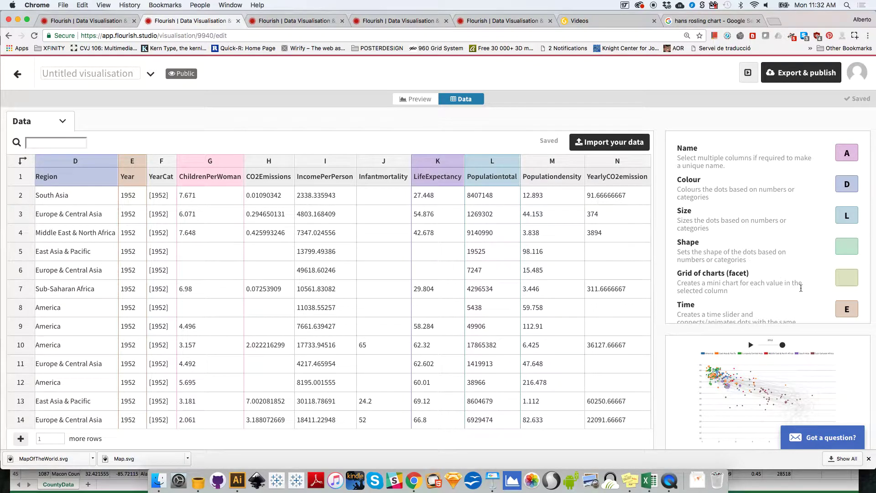
click(845, 280)
Set the Grid of charts (facet) column to D (Region)
text(D)
click(852, 308)
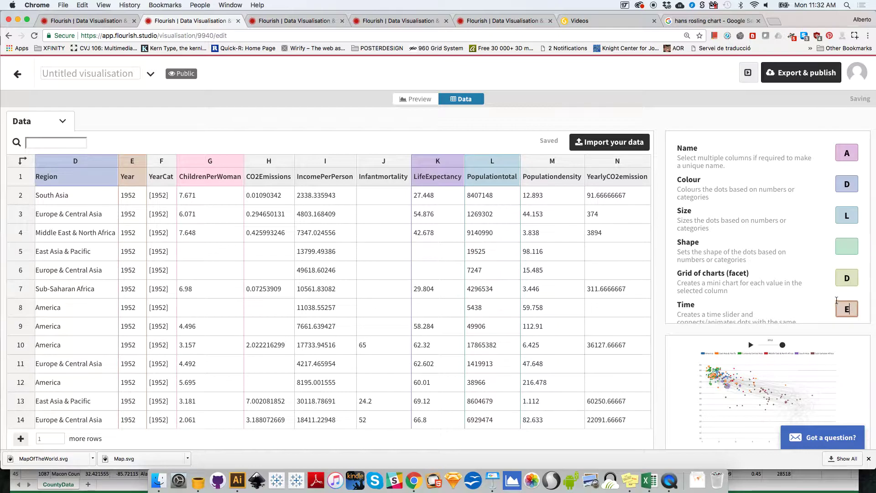
click(868, 299)
click(851, 285)
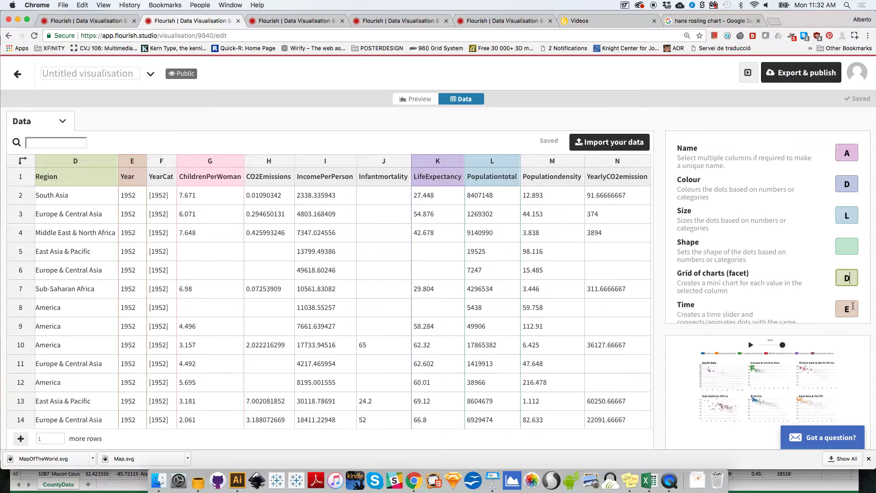
click(852, 307)
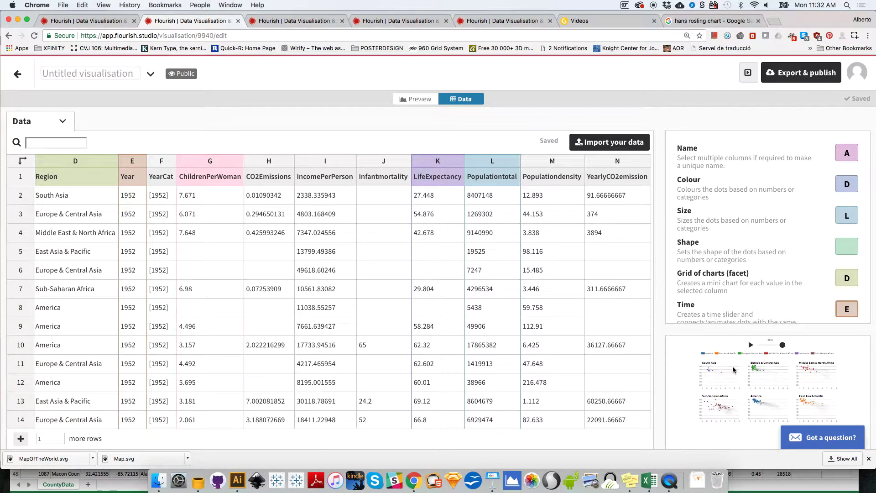
Preview the six-region scatter grid with the timeline moved back to 1952, then return to Data
click(423, 100)
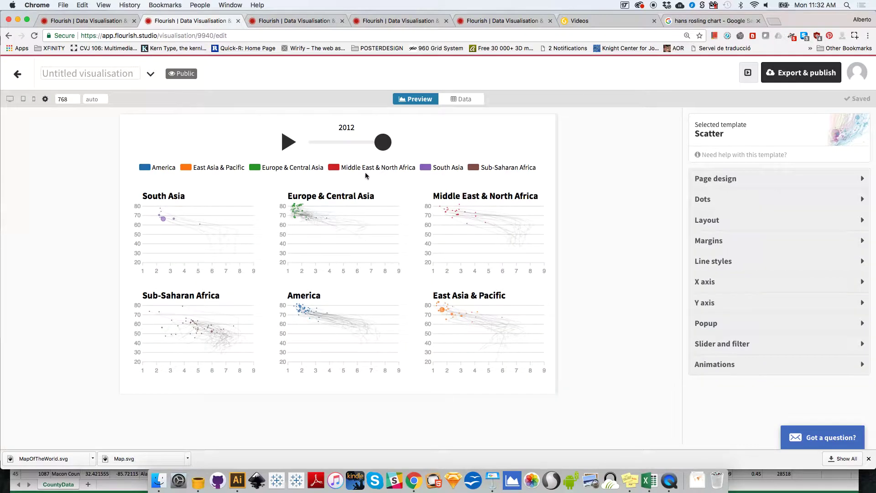
drag(383, 142, 301, 143)
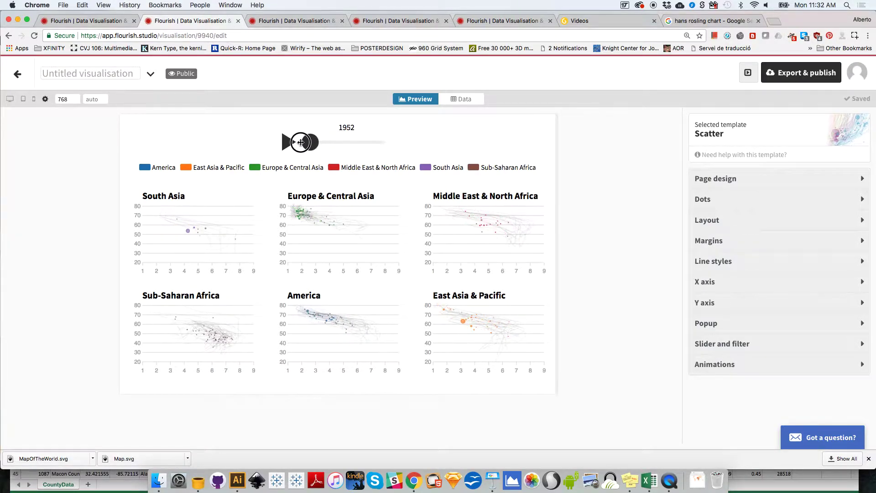
click(459, 100)
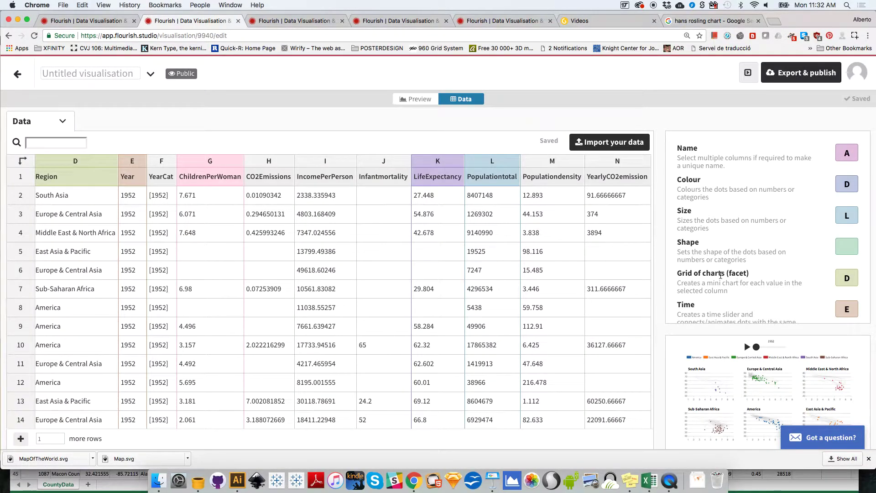
Review the Grid of charts description and faceted preview, then return to the facet binding
drag(678, 273, 757, 285)
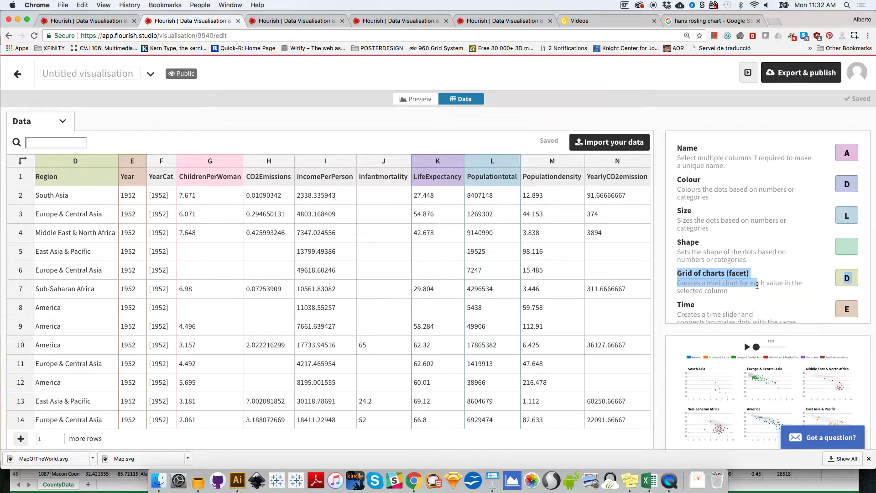
click(757, 284)
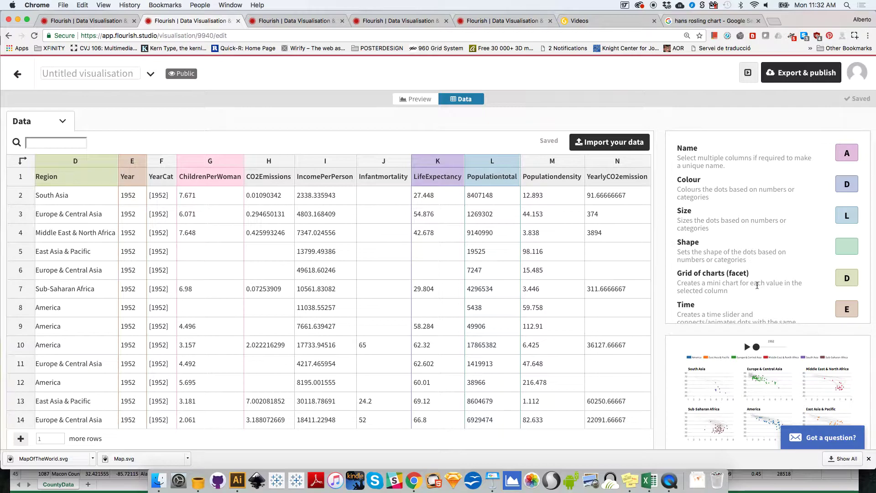
click(422, 99)
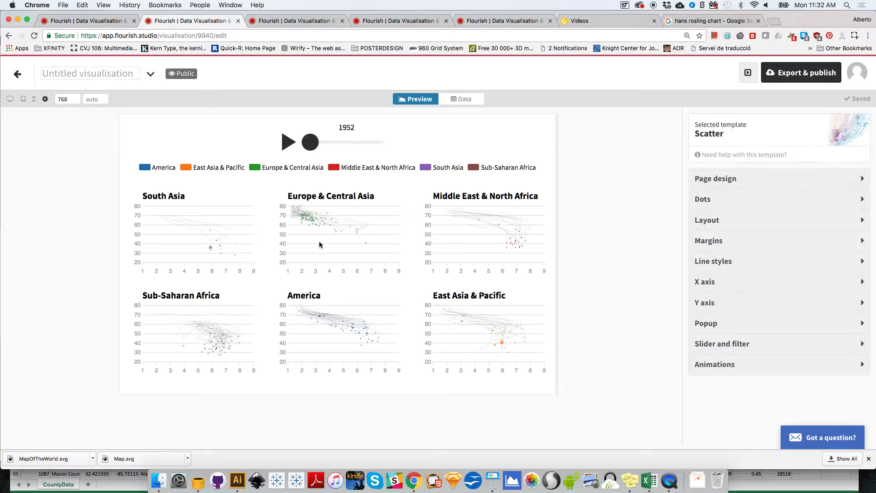
click(458, 99)
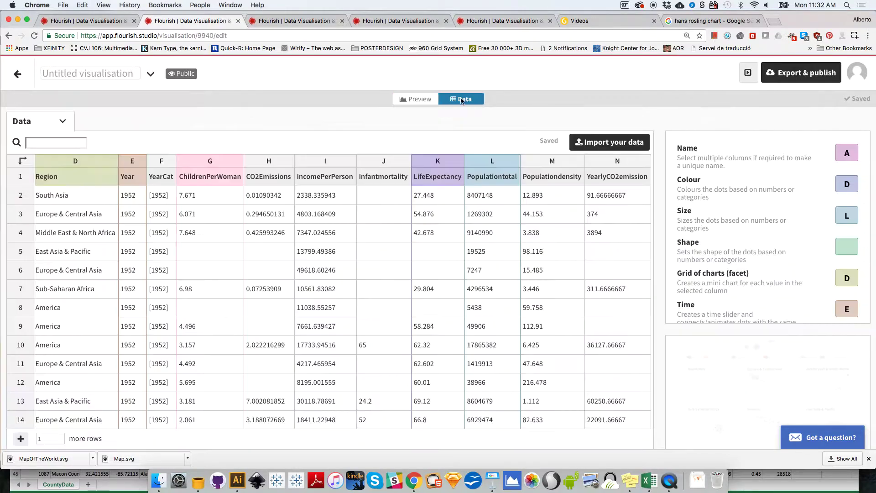
click(842, 281)
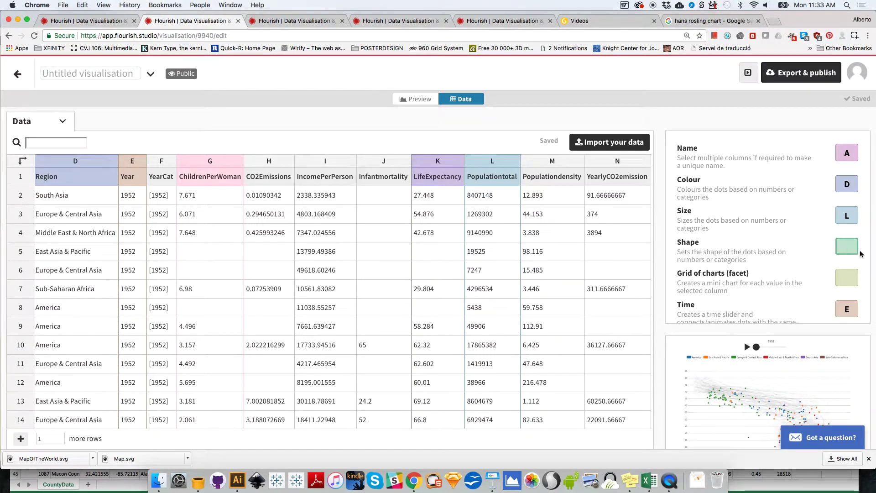
Clear and re-enter D as the facet column and view the regenerated regional grid
click(844, 247)
click(847, 277)
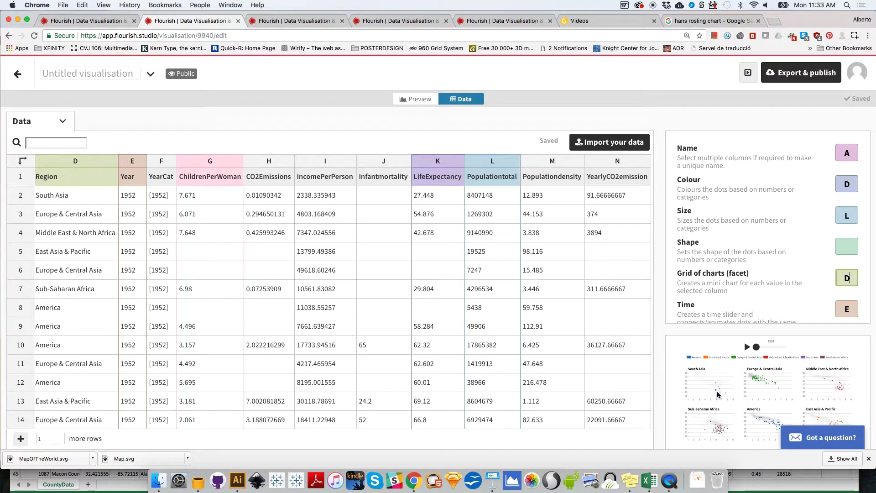
click(421, 101)
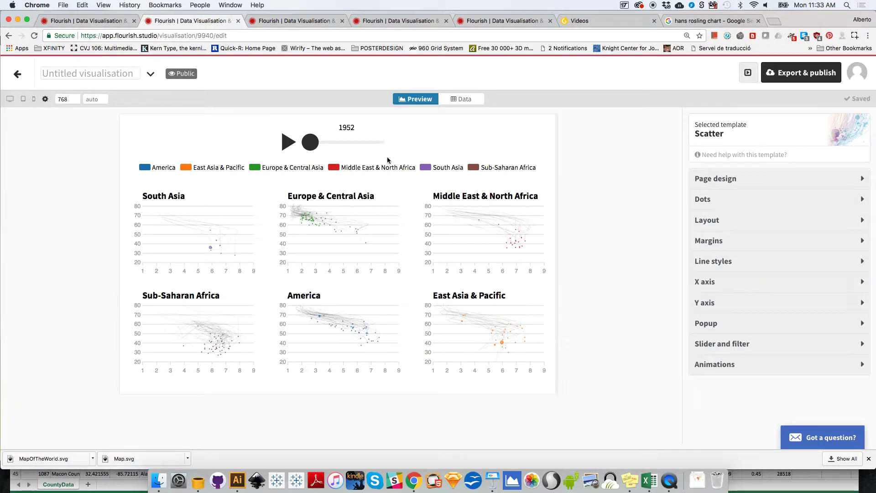
click(108, 74)
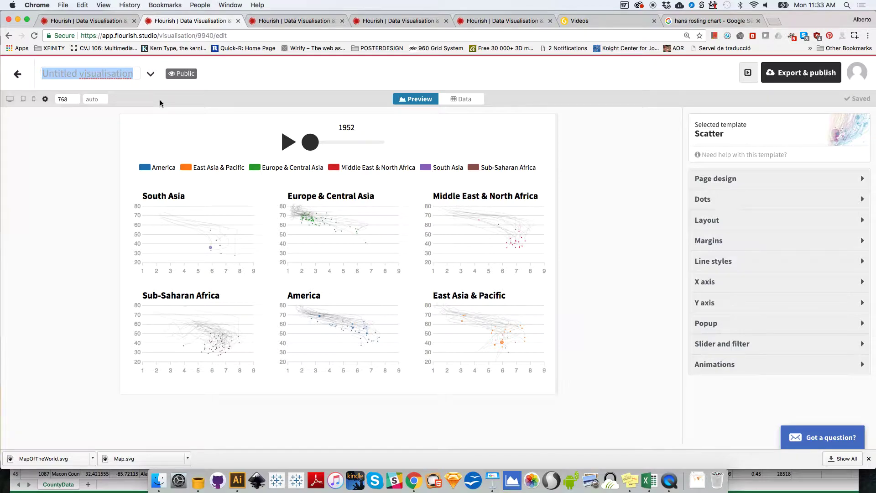
Rename the visualisation 'ScatterPlots', staying on the page so the title saves
text(ScatterPl)
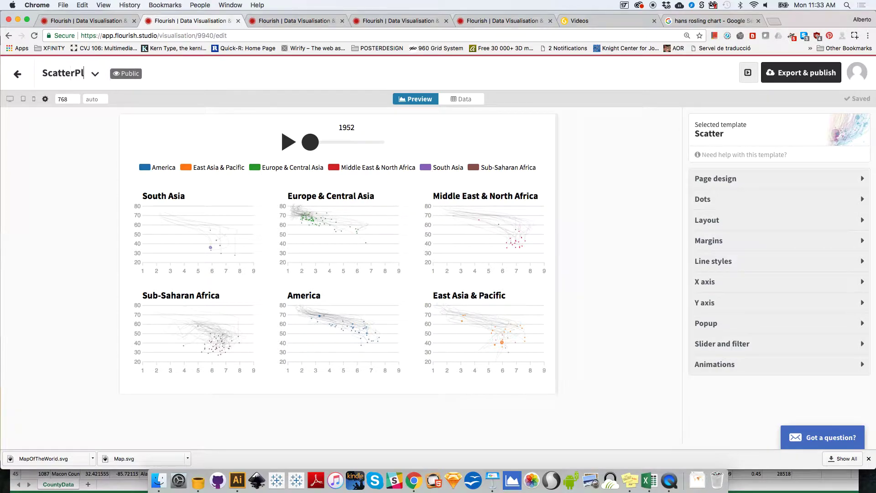
text(ots)
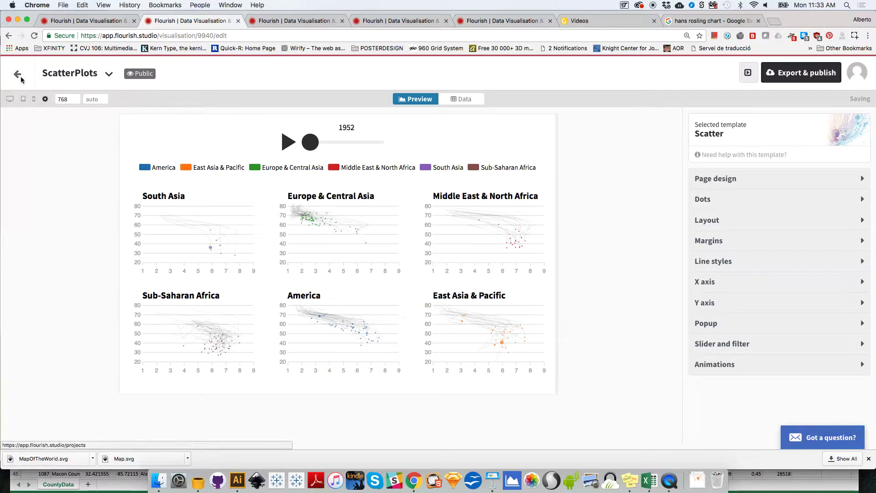
click(20, 77)
click(463, 164)
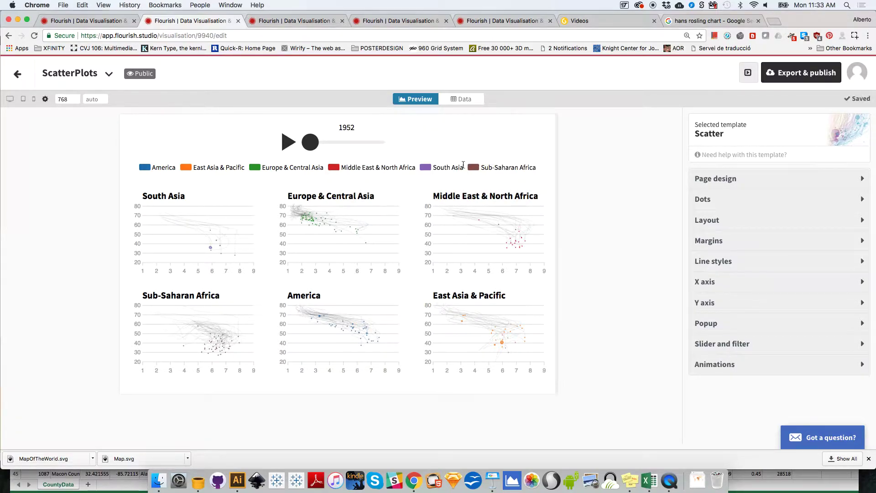
Return to the projects overview and scroll down toward the Stories section
click(18, 74)
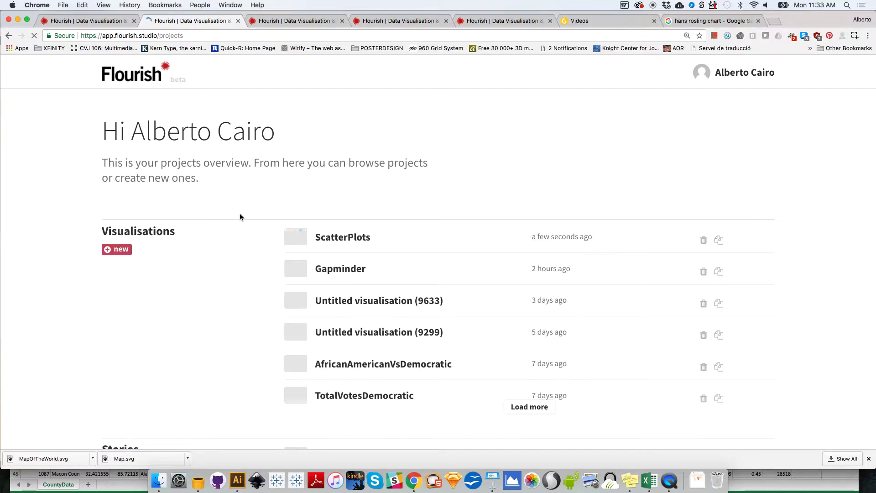
scroll(83, 219, down, 3)
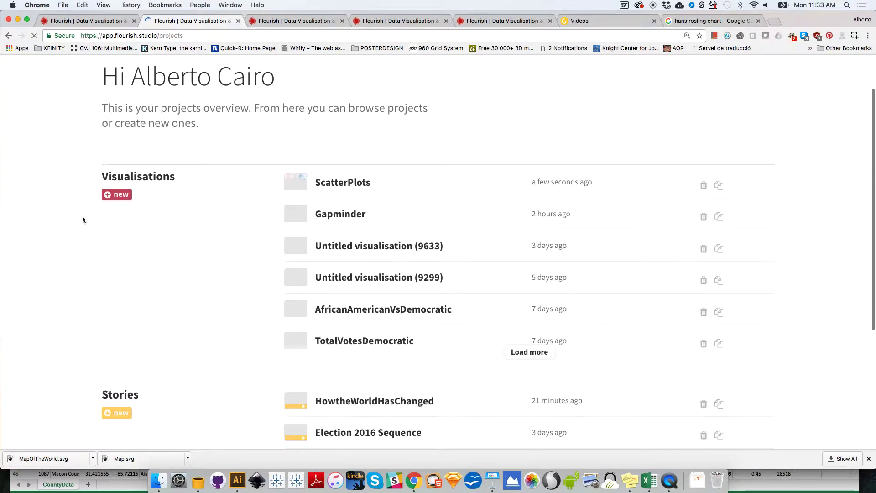
scroll(83, 220, down, 1)
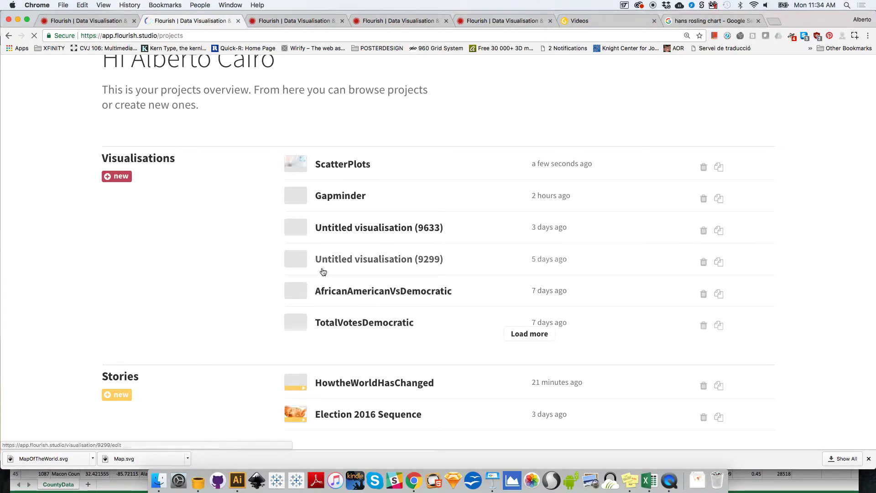
Create a new visualisation from the Map: the world template
click(122, 179)
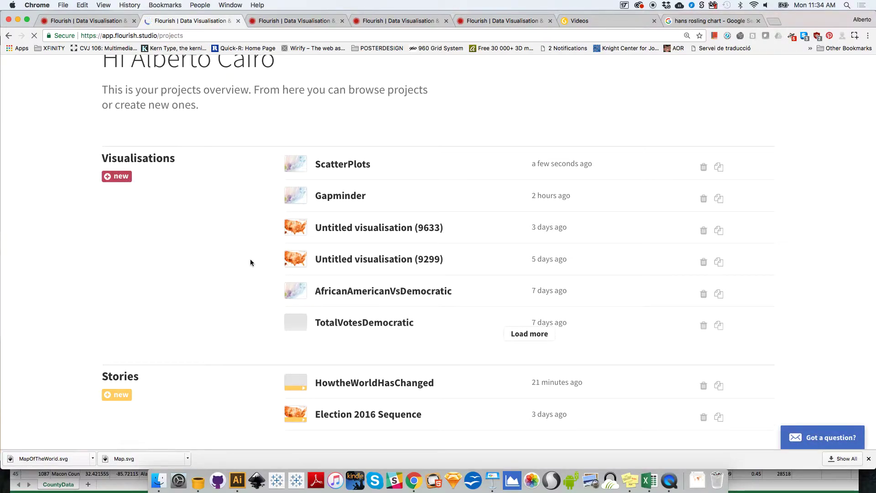
click(117, 181)
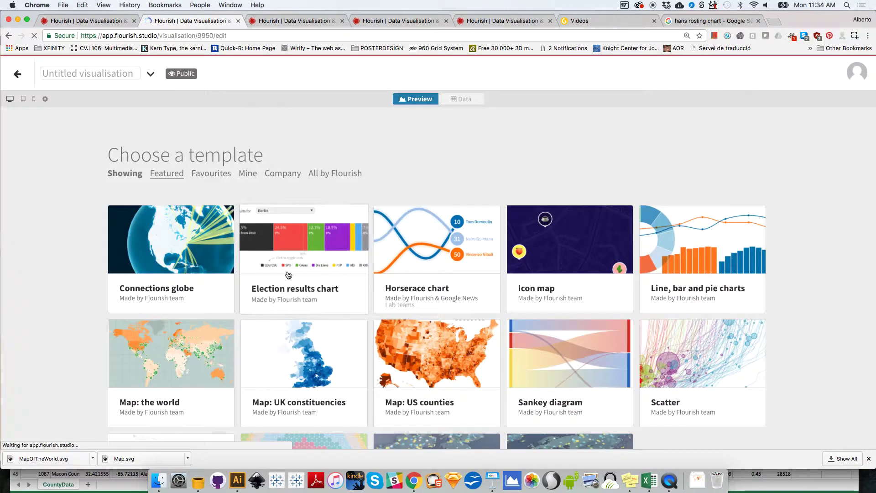
click(203, 350)
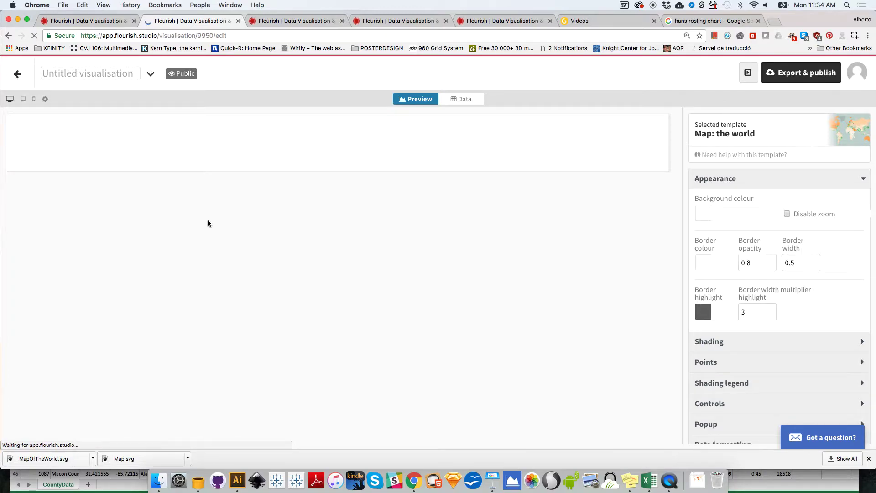
Return to the projects overview and glance at the Election 2016 Sequence and HowtheWorldHasChanged stories
click(18, 74)
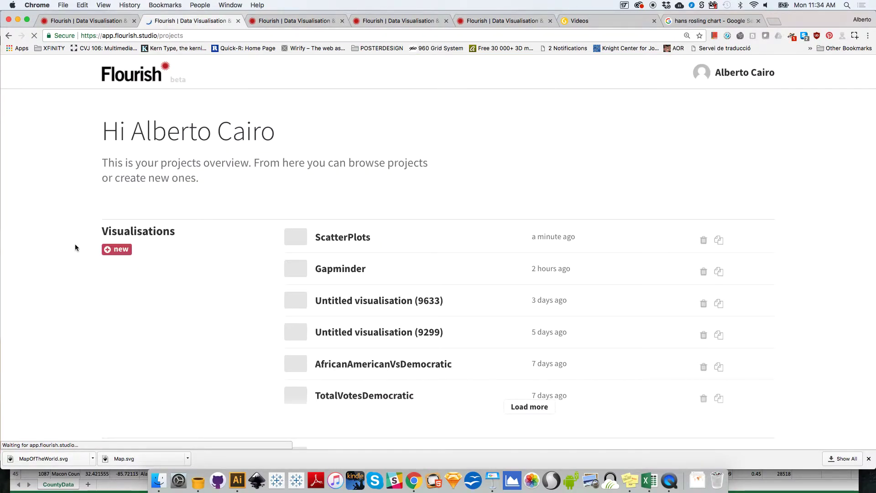
scroll(74, 250, down, 5)
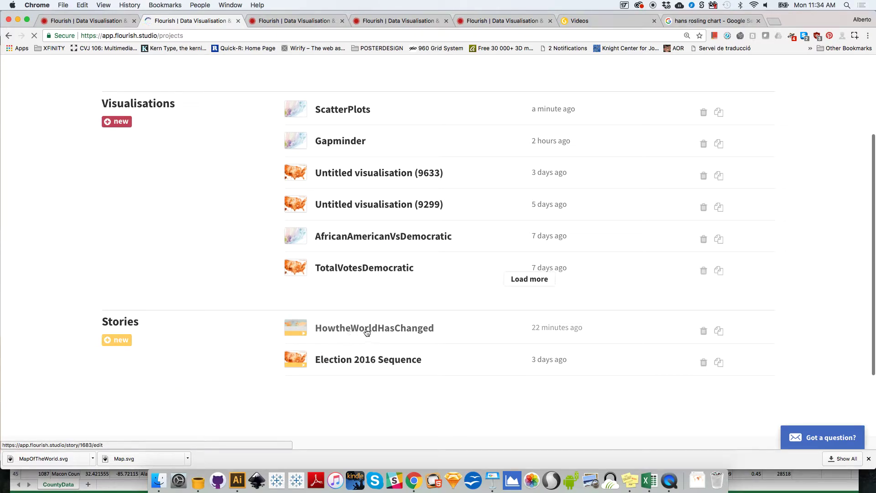
click(321, 22)
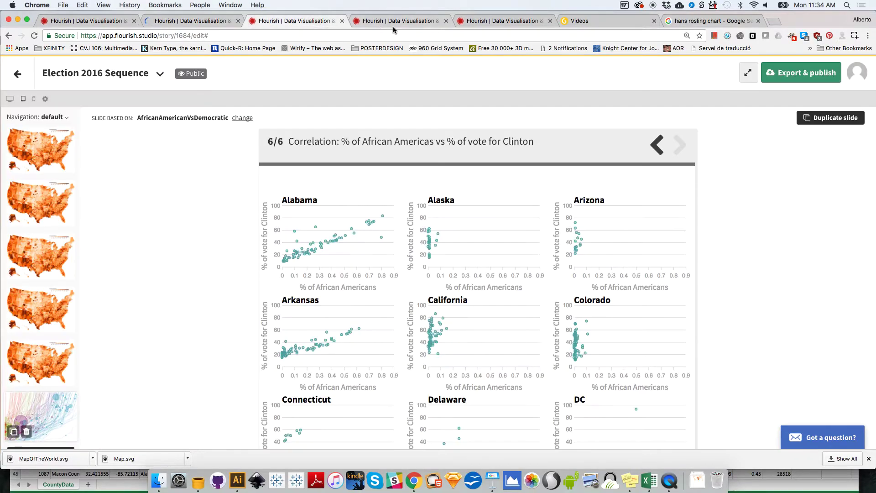
click(392, 22)
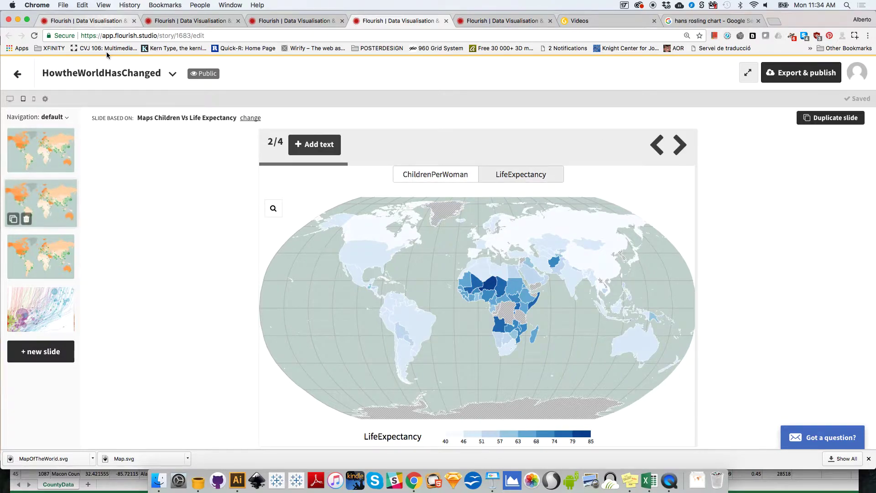
Go back to the projects overview and start a new story
click(107, 20)
click(196, 21)
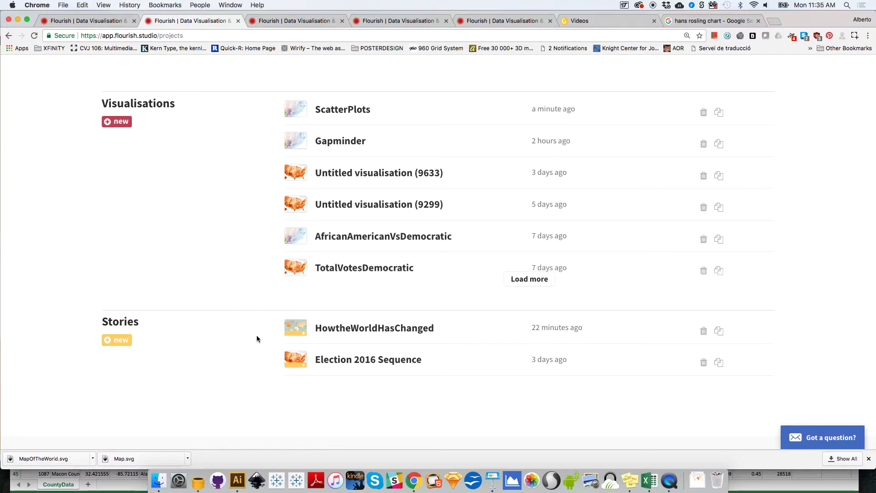
click(132, 342)
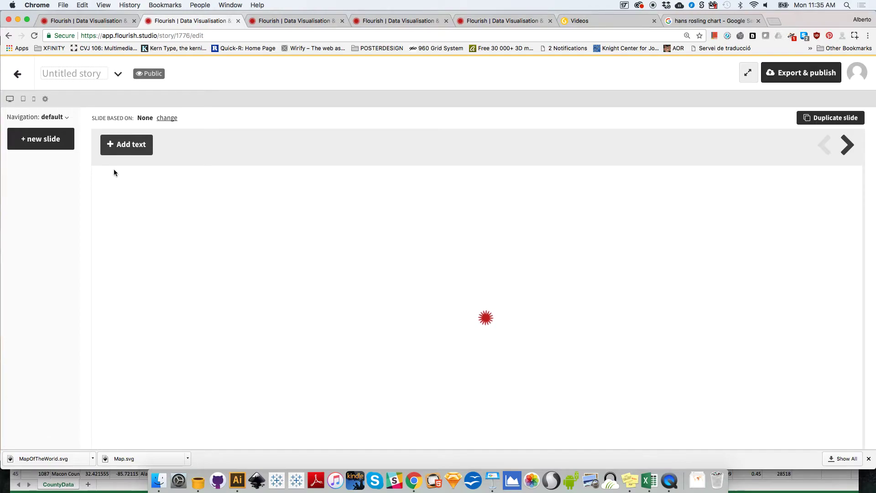
Add a first slide showing the ScatterPlots visualisation and preview it at tablet width
click(31, 144)
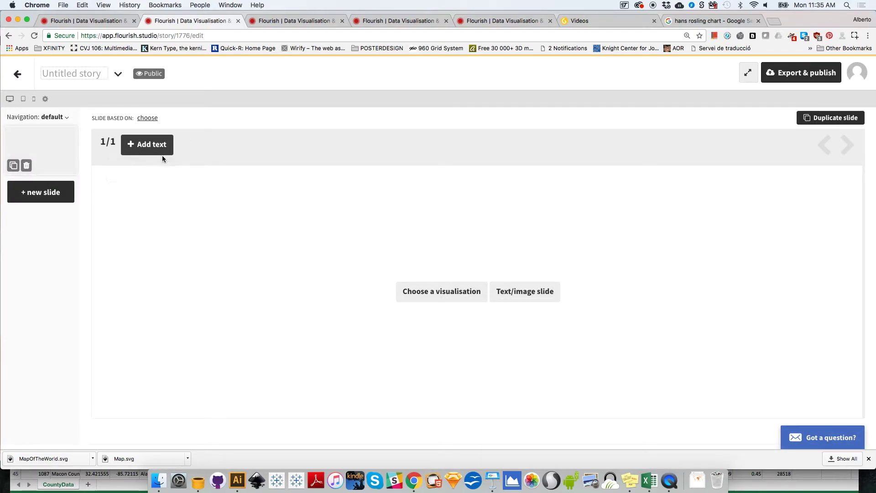
click(441, 296)
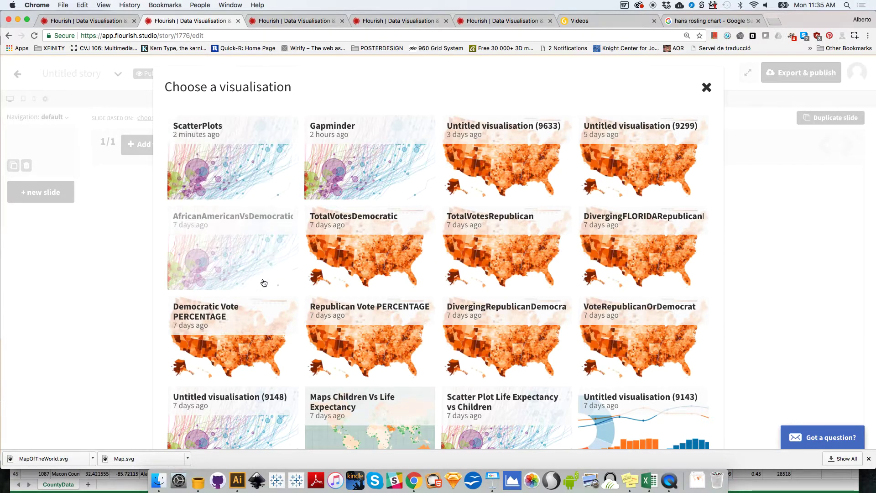
click(263, 166)
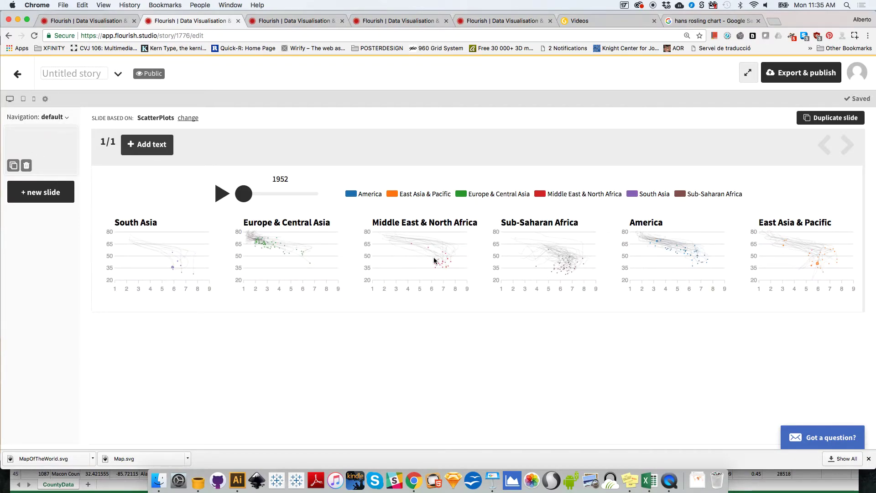
click(23, 99)
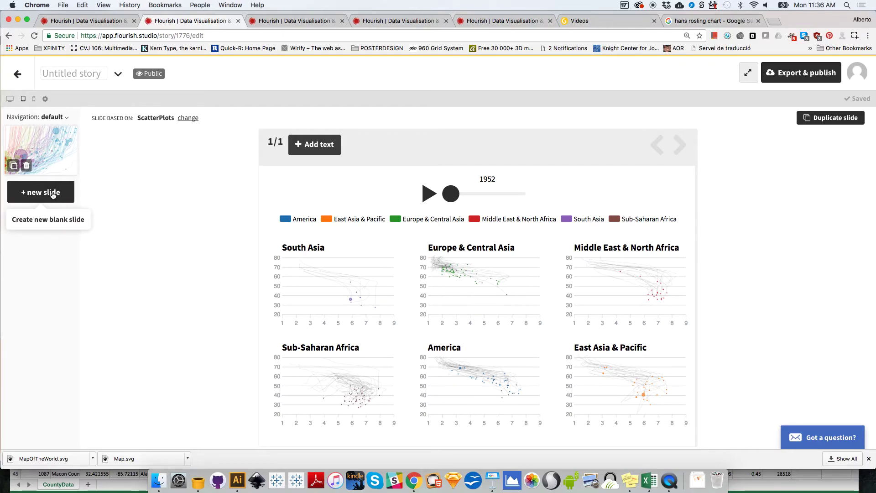
Caption the first slide CORRELATION X X X X, then add a blank second slide
click(327, 152)
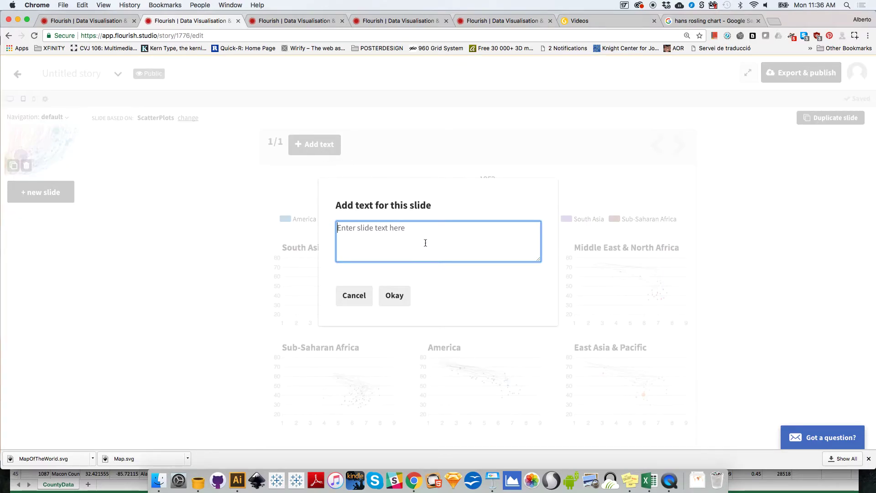
text(CORRELATION X X X  X)
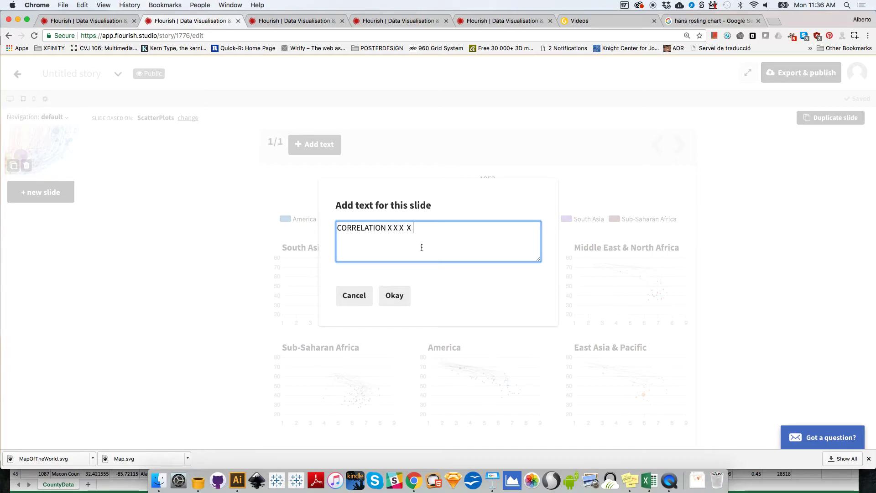
click(395, 296)
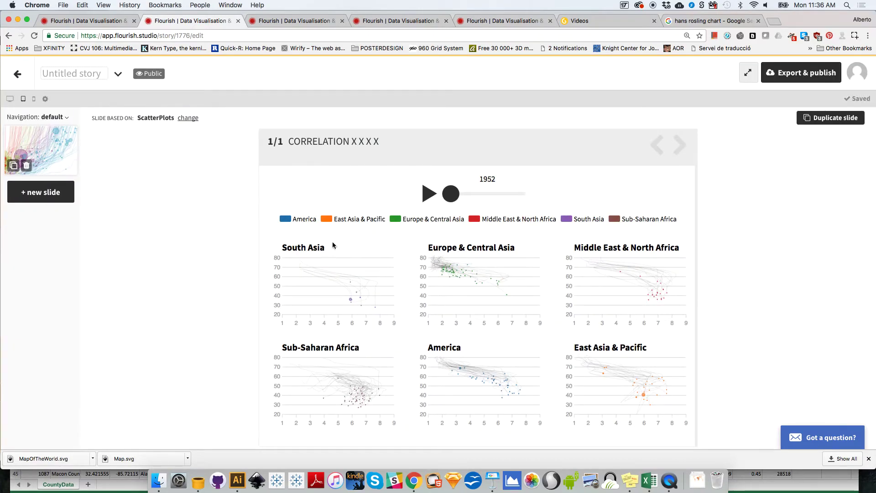
click(60, 195)
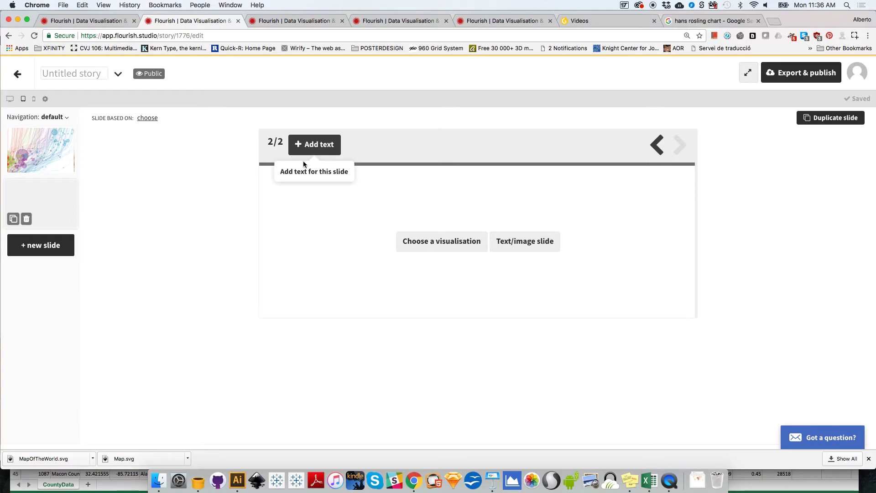
Base the second slide on the saved TotalVotesDemocratic US county bubble map
click(430, 247)
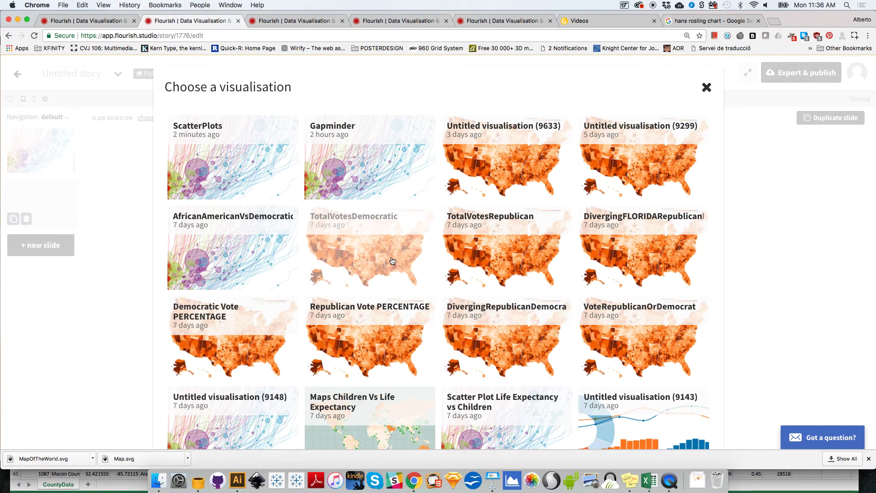
click(457, 360)
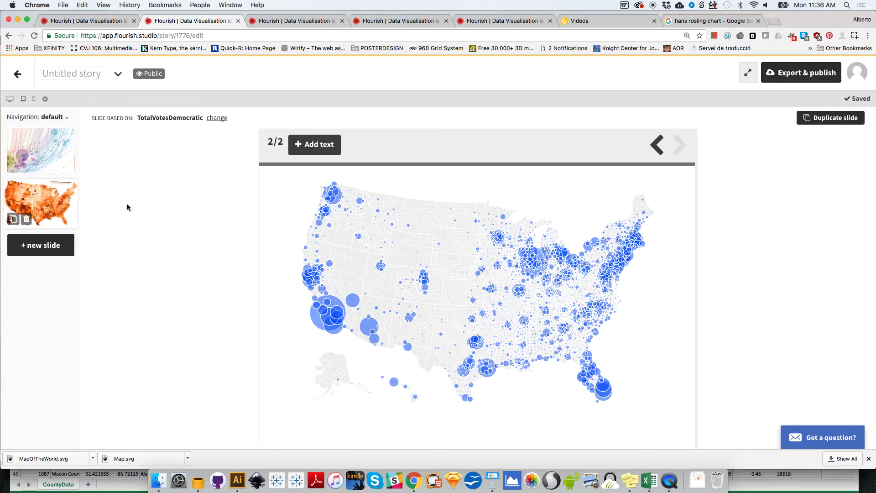
mouse_move(55, 157)
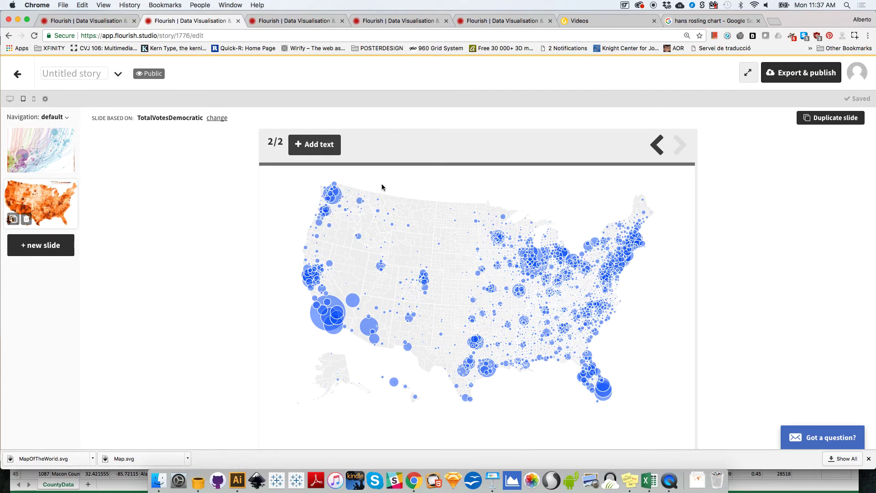
click(315, 144)
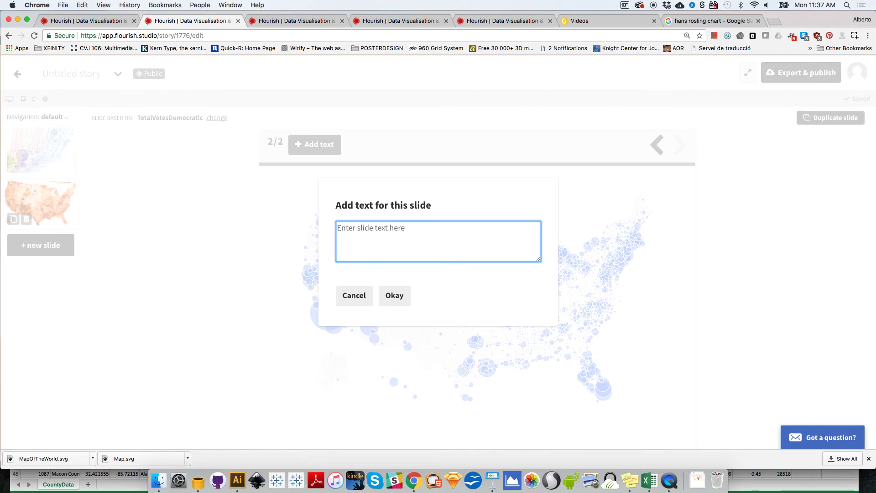
Caption the map slide VOTE FOR X X X and return to the CORRELATION X X X X slide
text(VOTE FOR X X X)
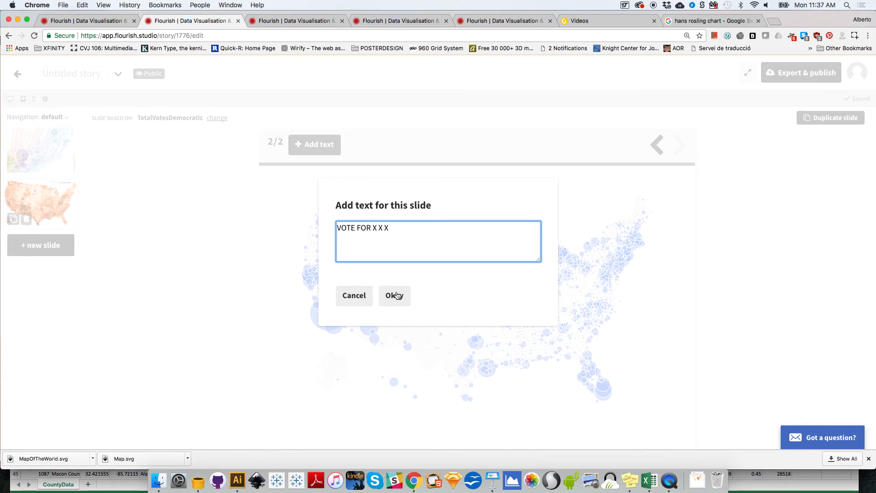
click(396, 295)
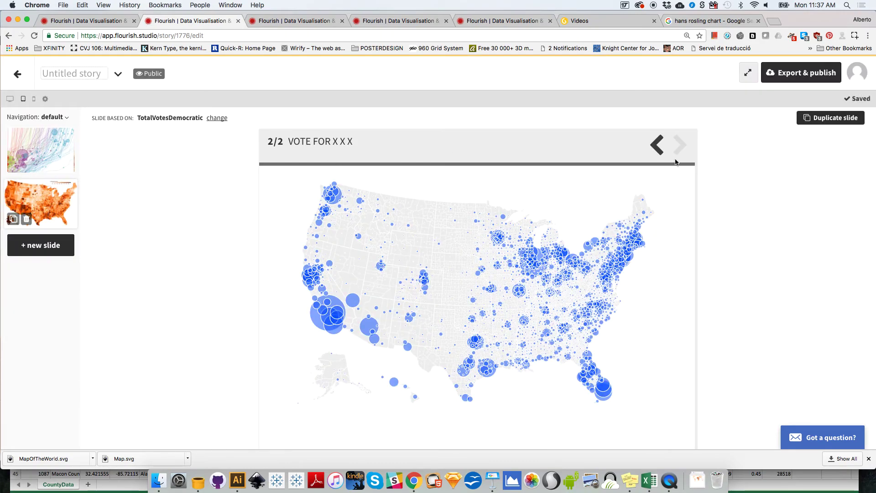
click(657, 145)
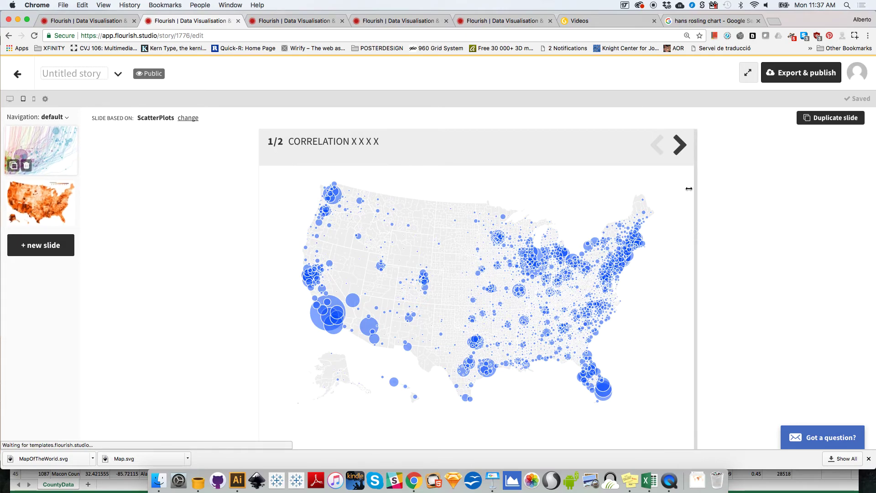
click(679, 145)
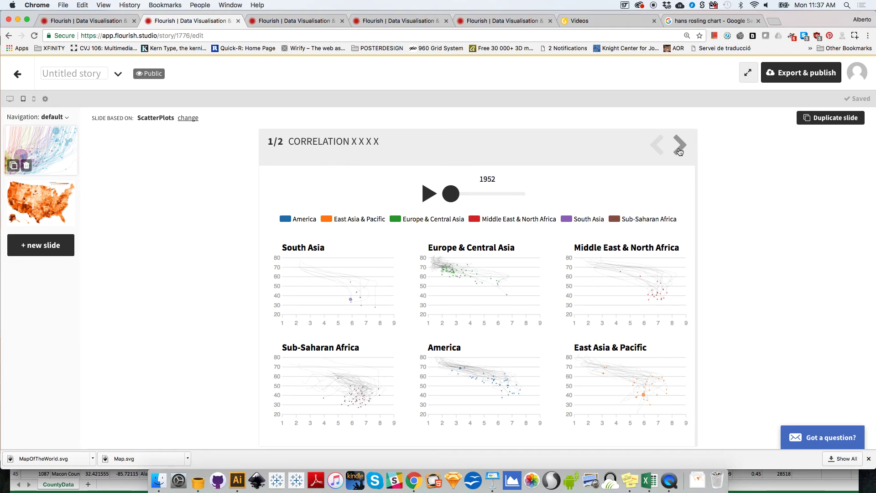
Advance to the VOTE FOR X X X map slide and glance at the Export & publish options
click(679, 145)
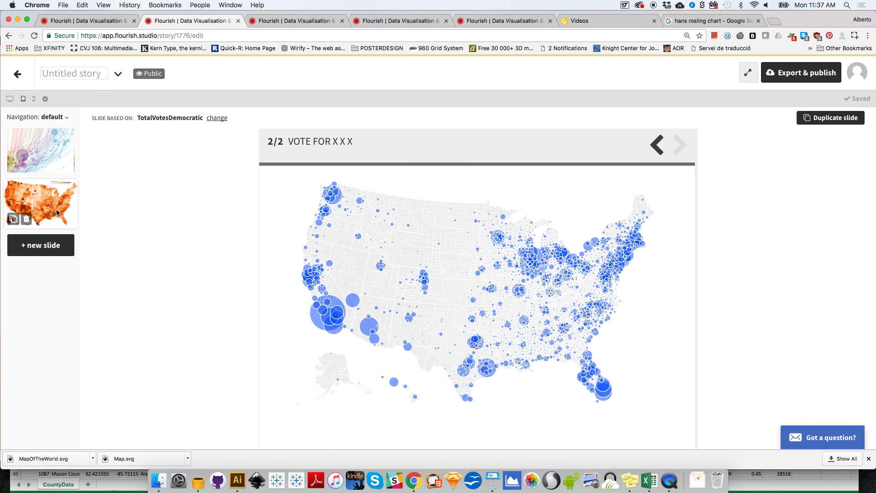
click(793, 80)
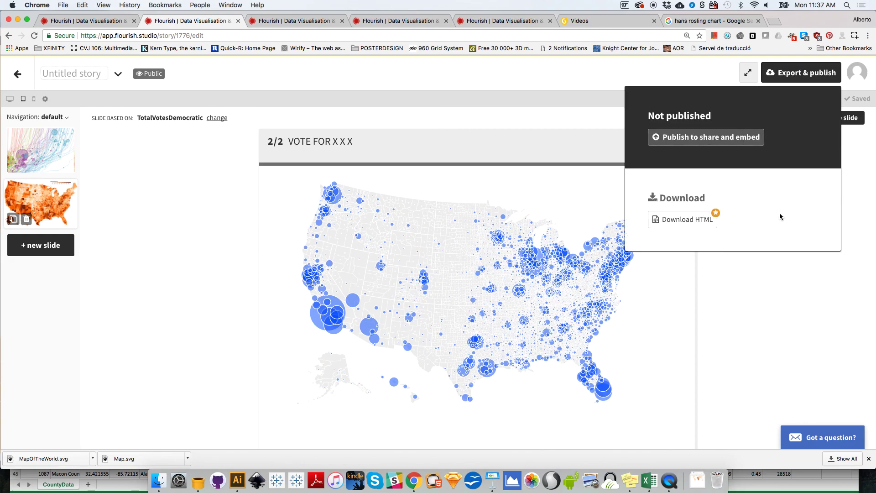
click(772, 275)
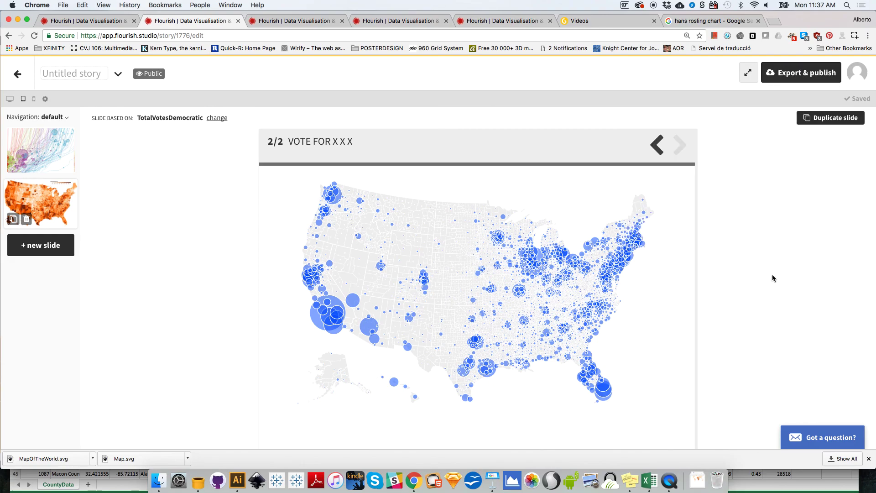